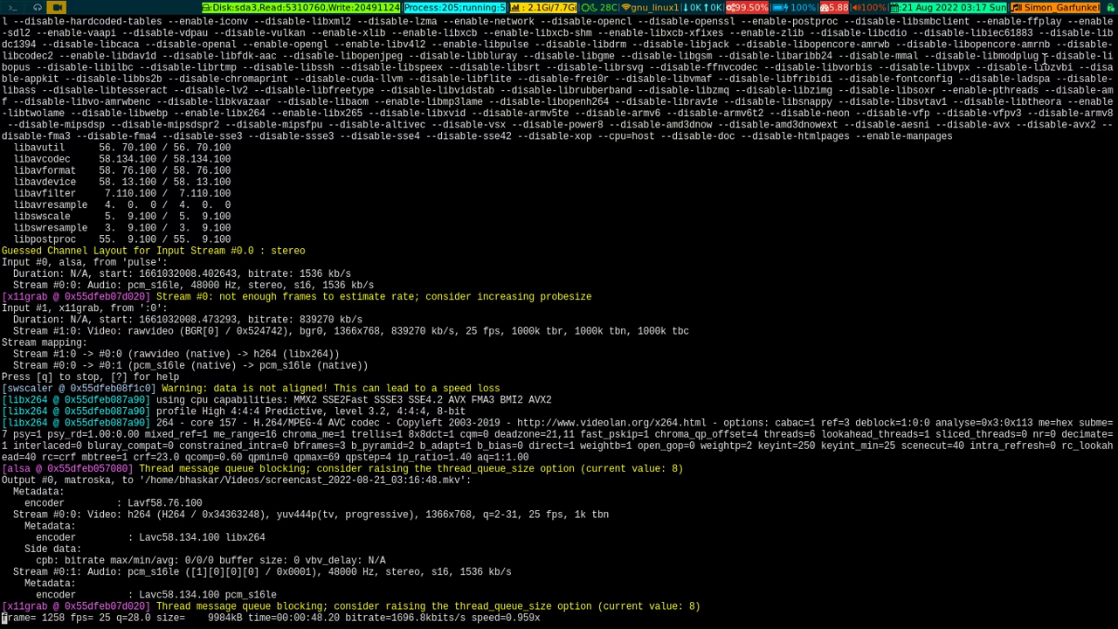
Switch to the shell on workspace 1 and list the installed commands starting with i3-
key("super+1")
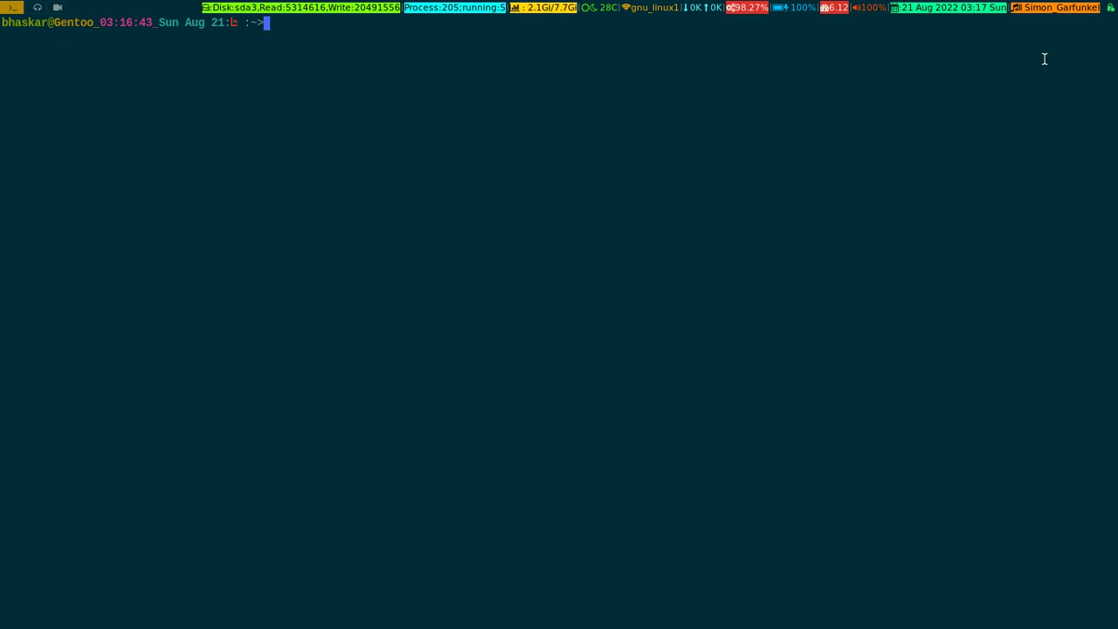
type("i3-")
key("Tab")
key("Tab")
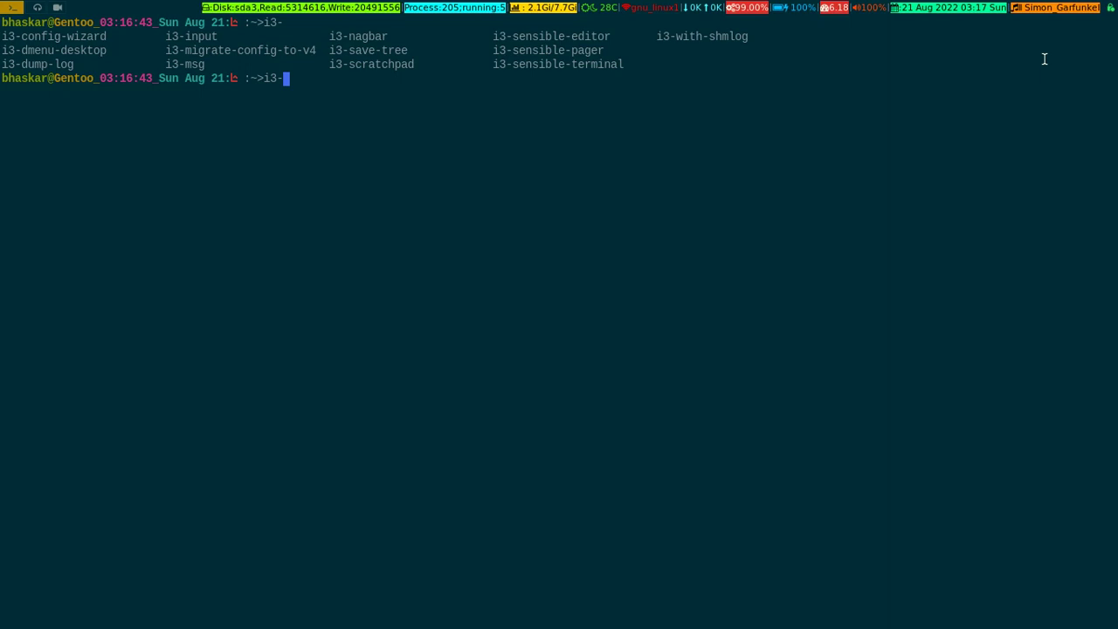
Check the file type of i3-config-wizard by running file $(command -v i3-config-wizard)
key("BackSpace")
key("BackSpace")
key("BackSpace")
type("file $")
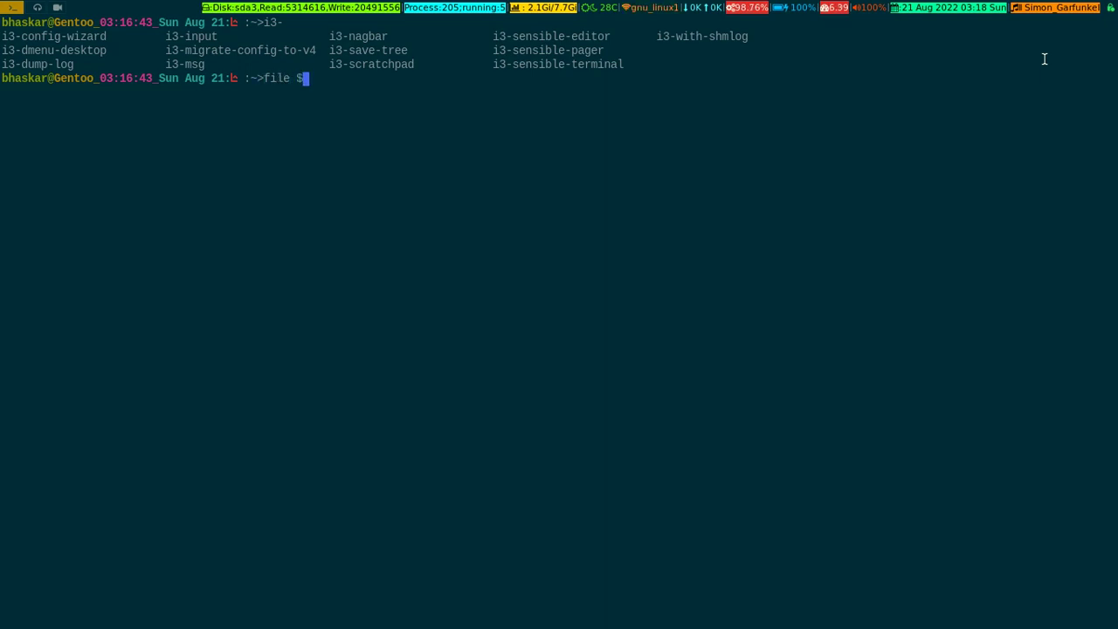
type("(command -v i3-config-w")
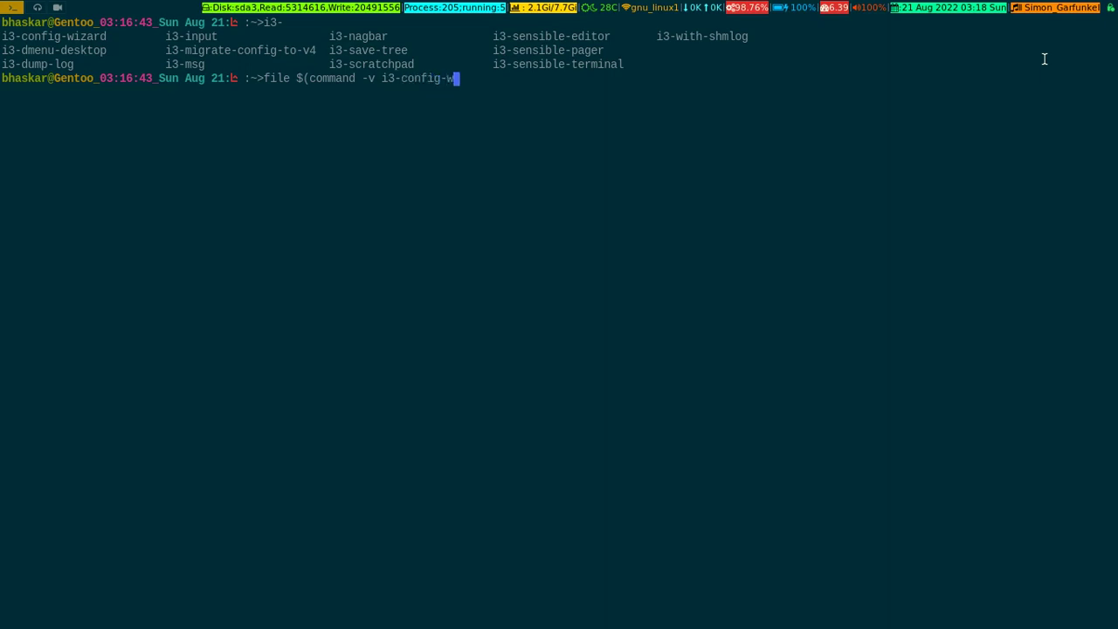
type("izard)")
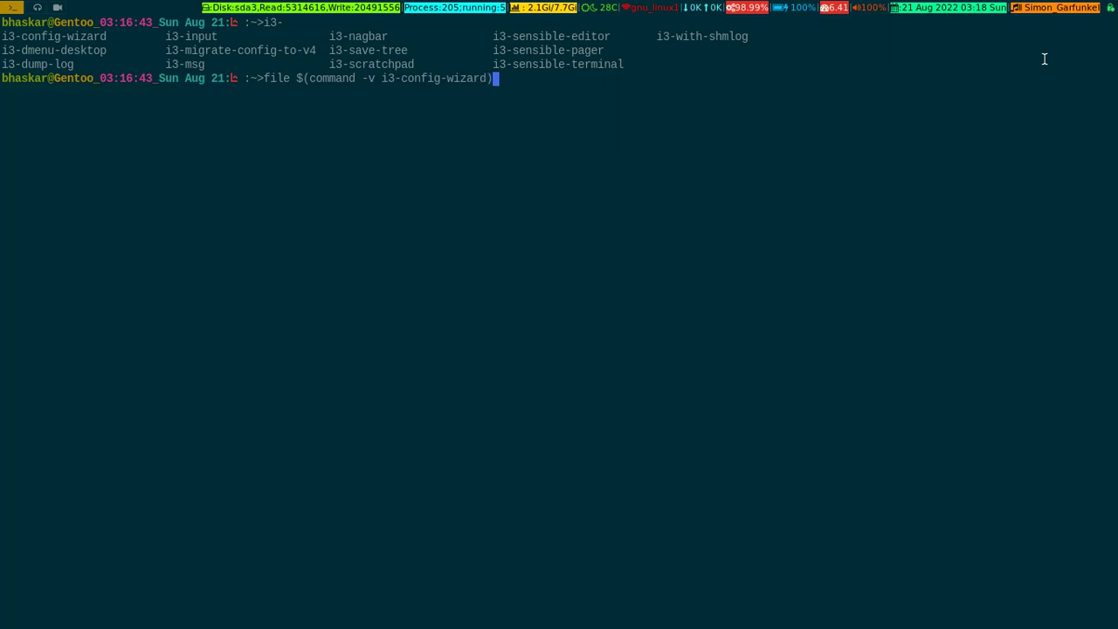
key("Return")
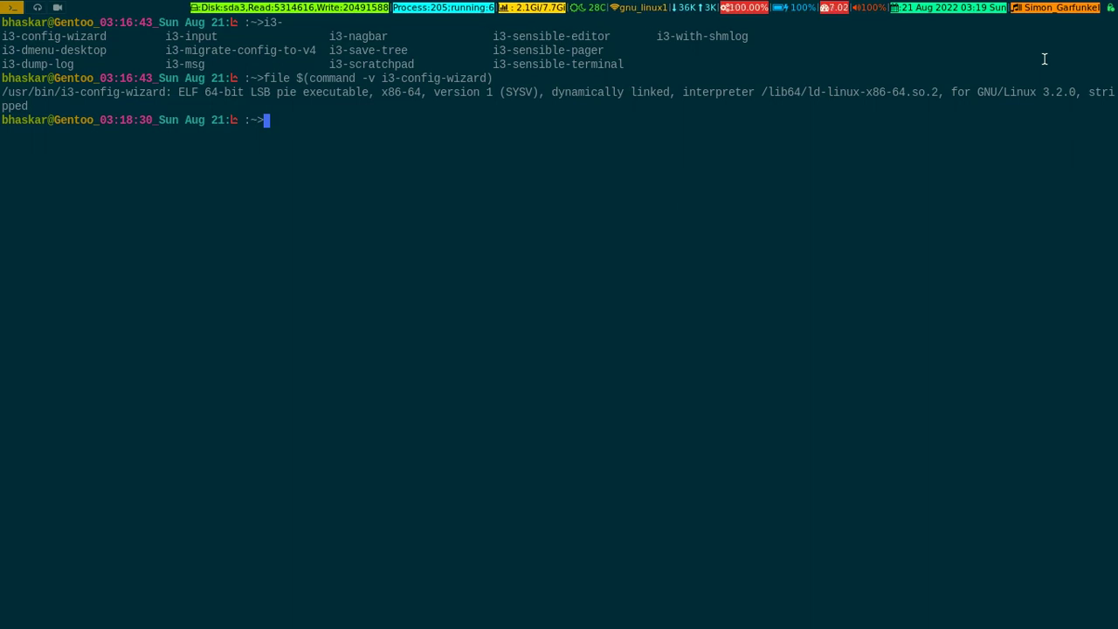
Modify the previous file command to check the file type of i3-dmenu-desktop and run it
key("Up")
key("Left")
key("BackSpace")
key("BackSpace")
key("BackSpace")
key("BackSpace")
key("BackSpace")
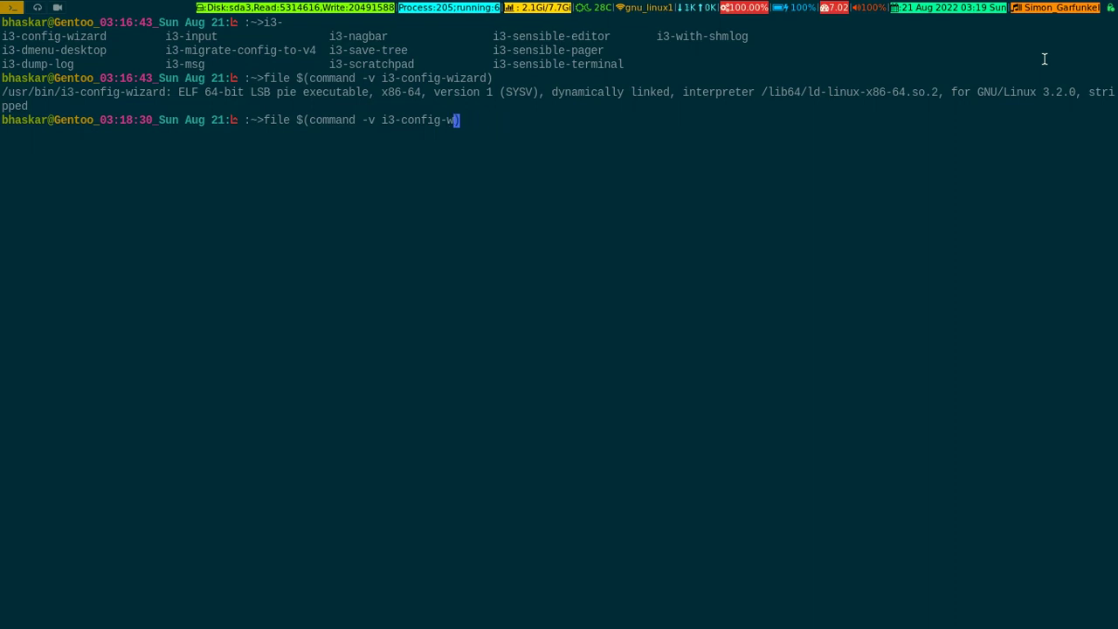
key("BackSpace")
key("BackSpace")
key("BackSpace")
key("BackSpace")
key("BackSpace")
key("BackSpace")
key("BackSpace")
key("BackSpace")
type("dmenu")
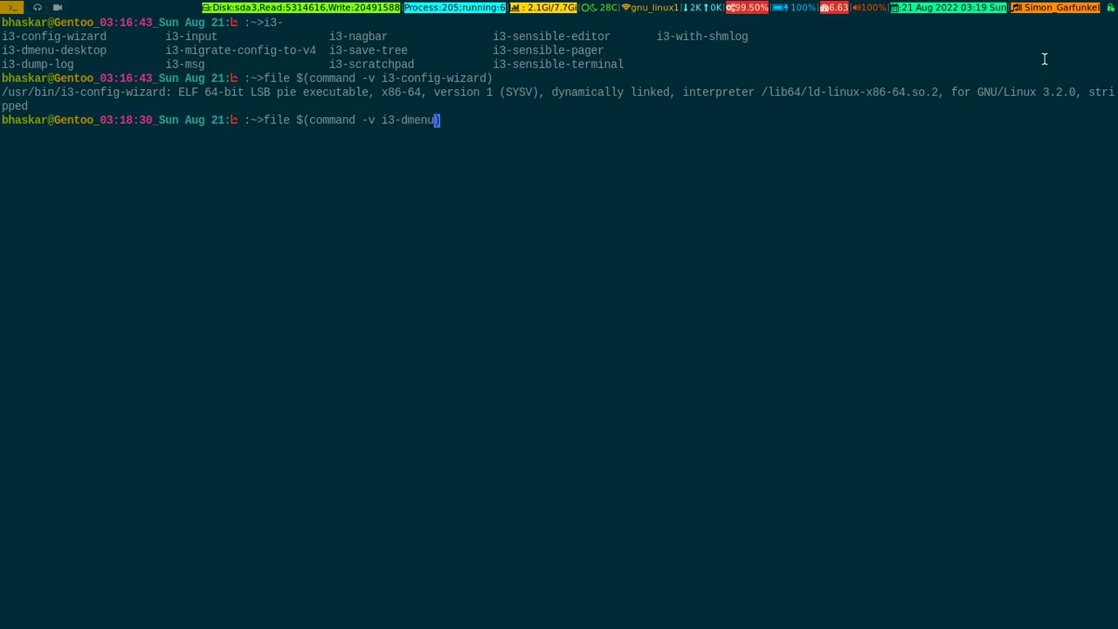
type("-desk")
type("top")
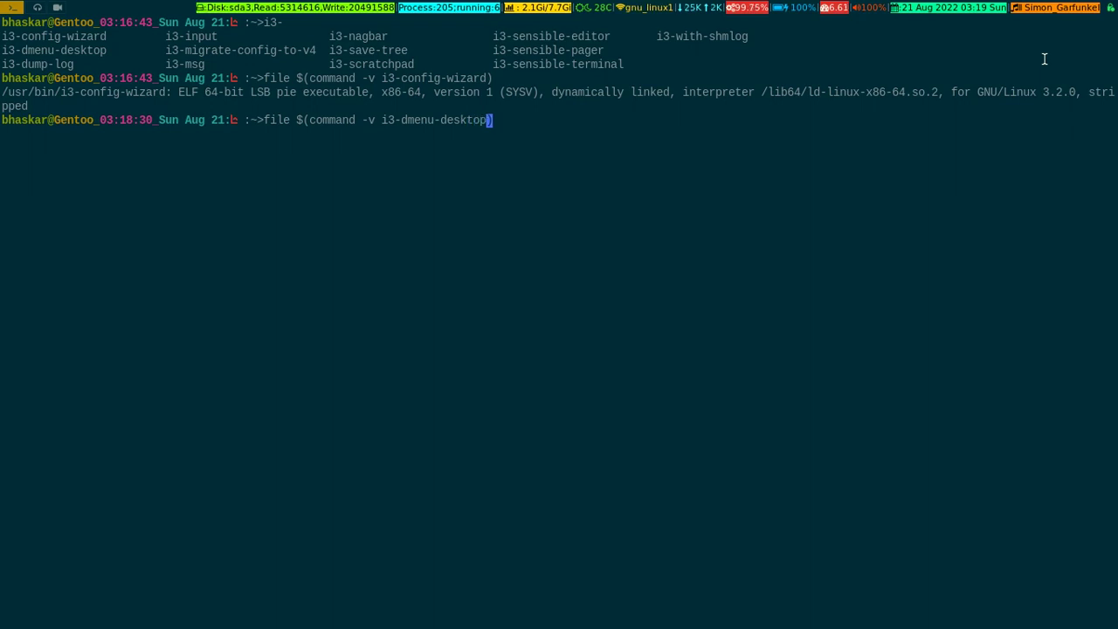
key("Return")
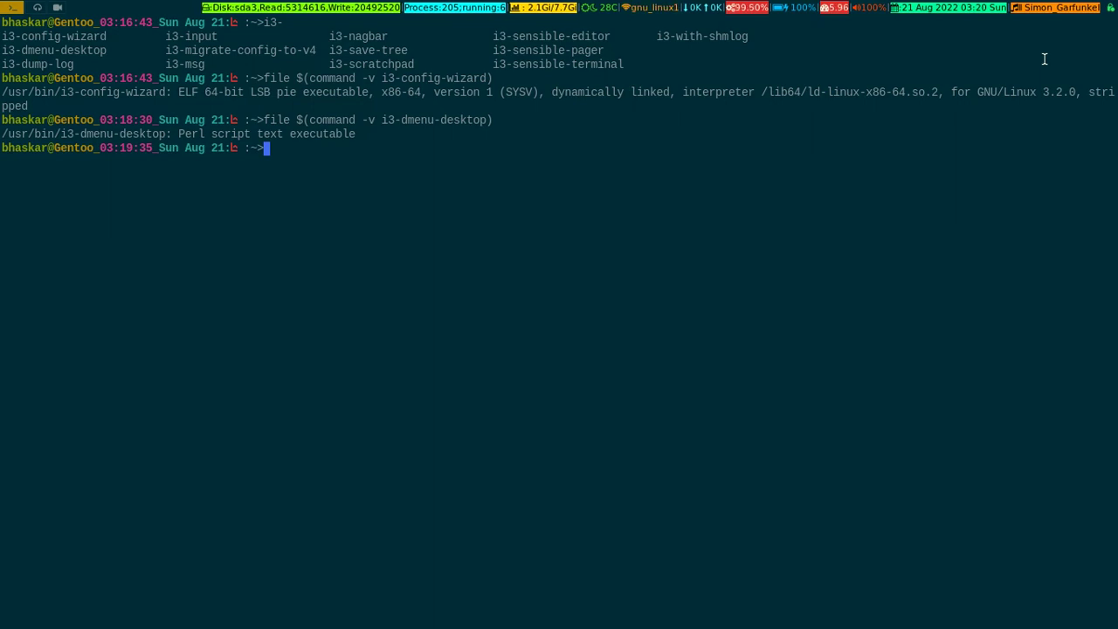
Try to open the manual page for i3-menu-desktop, and run i3-dump-log to print the i3 log
type("man i3-menu-desktop")
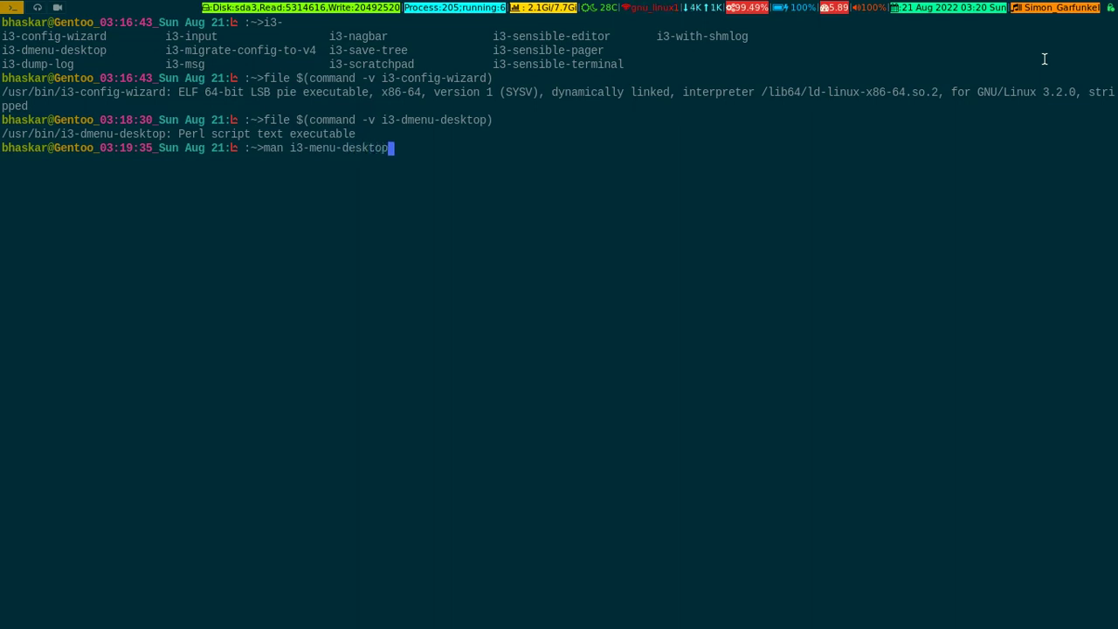
key("Return")
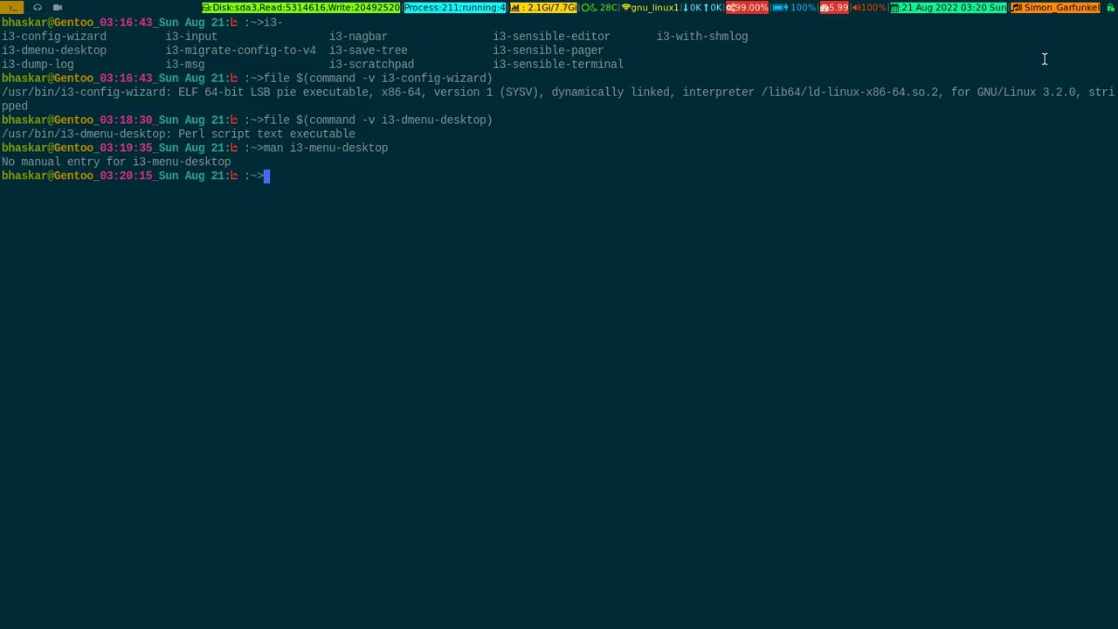
type("i3-dump-log")
key("Return")
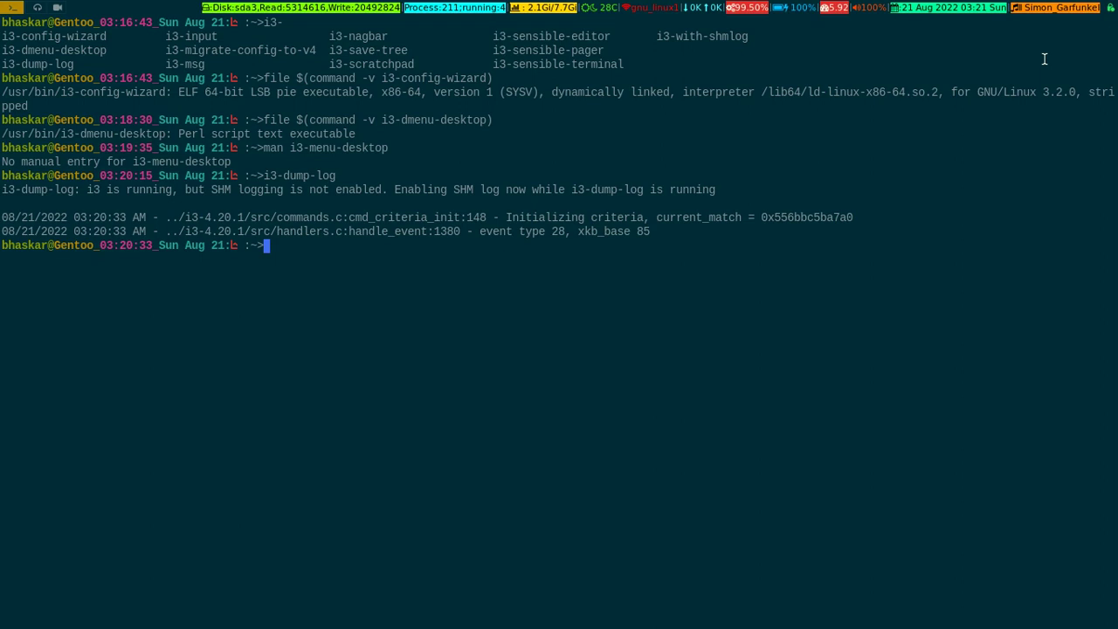
Search .ithreeconfig with grep for i3-input and for i3-msg
type("c")
key("BackSpace")
type("grep i3-input")
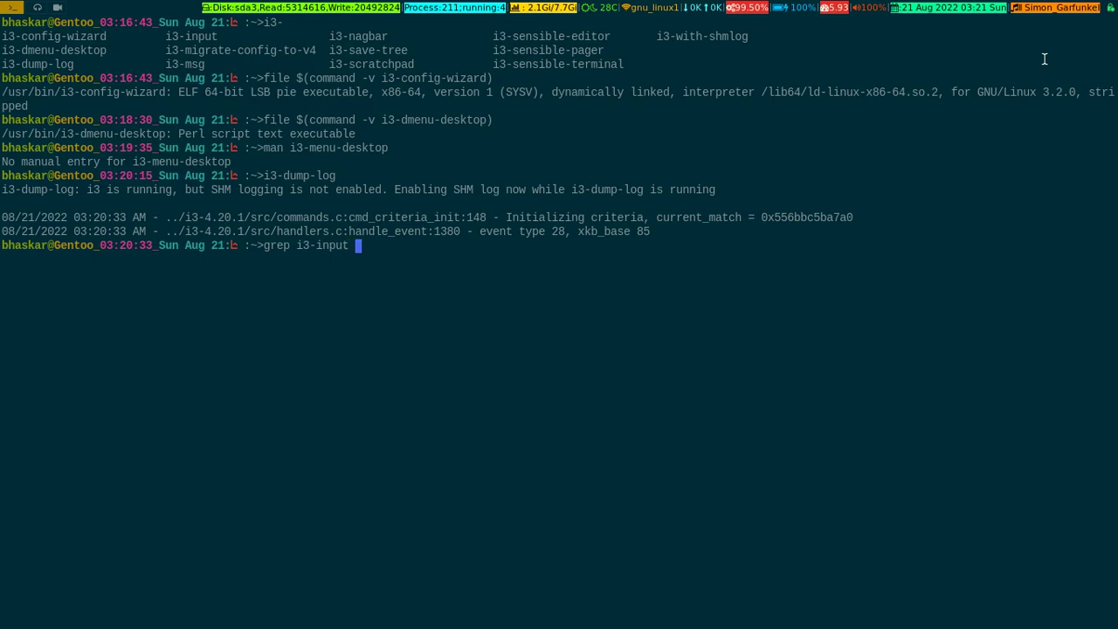
type(" .ithreeconfig")
key("Return")
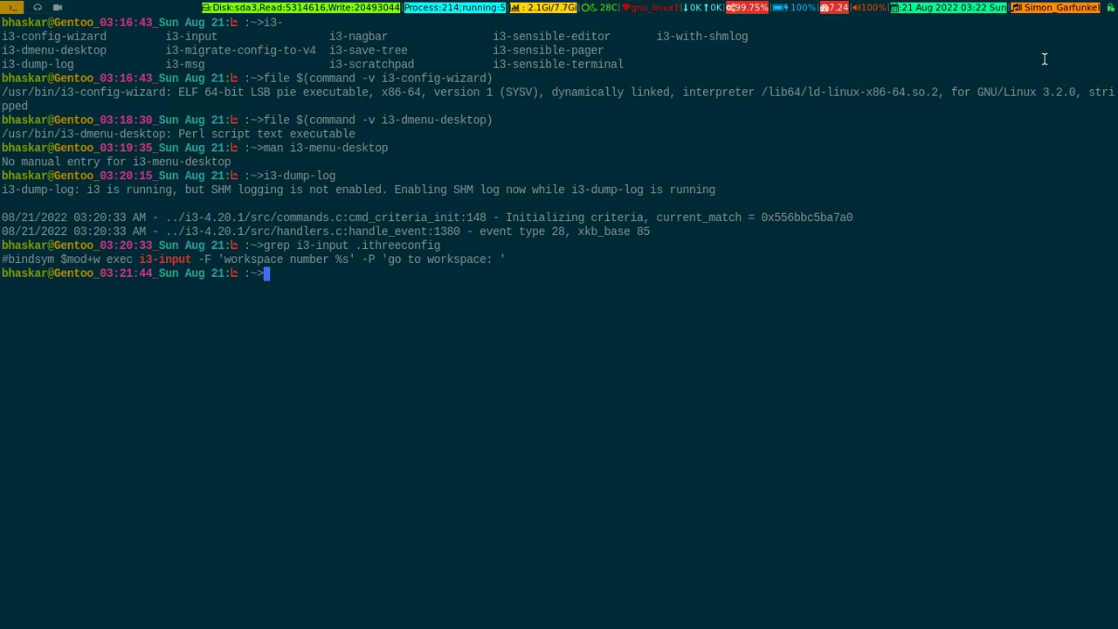
type("grep i3-msg .ithreeconfig")
key("Return")
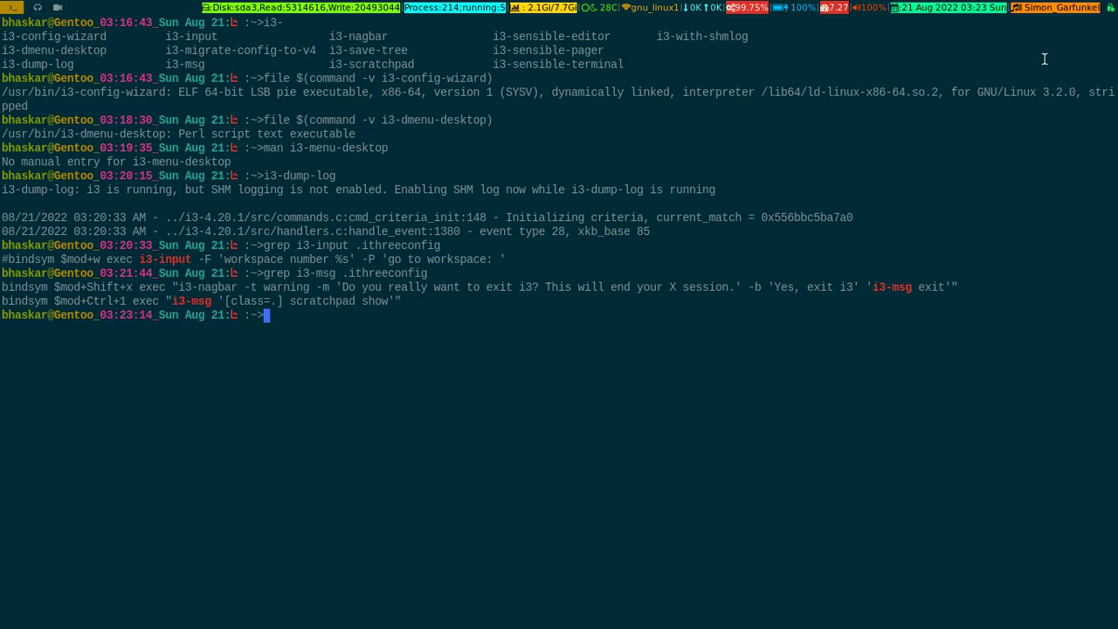
Bring up the i3 exit confirmation bar and dismiss it without ending the session
key("super+shift+x")
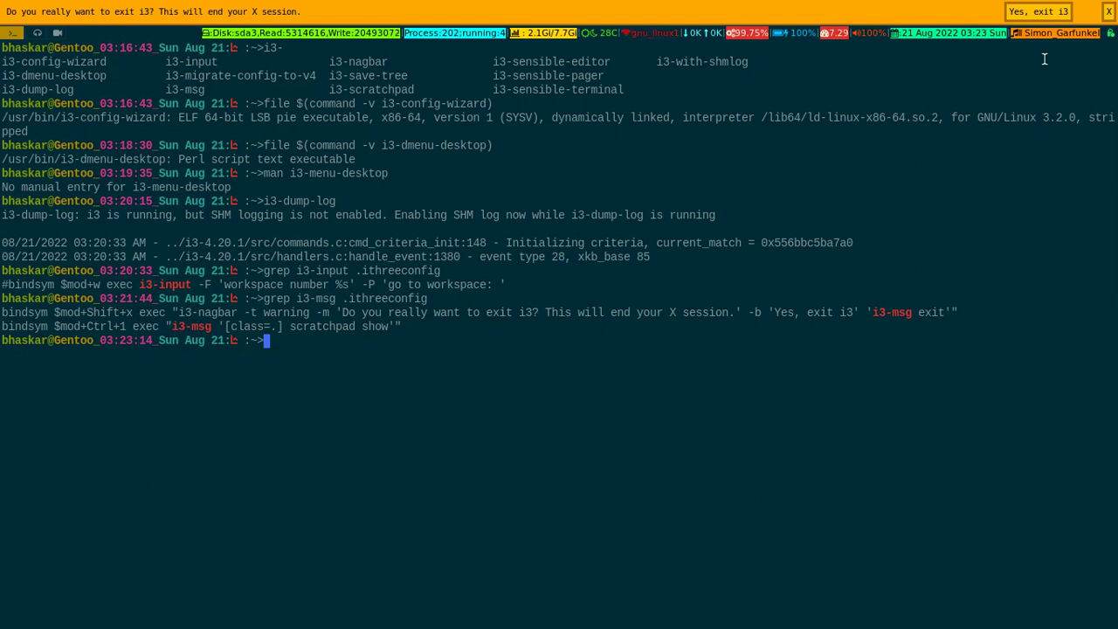
left_click(1108, 11)
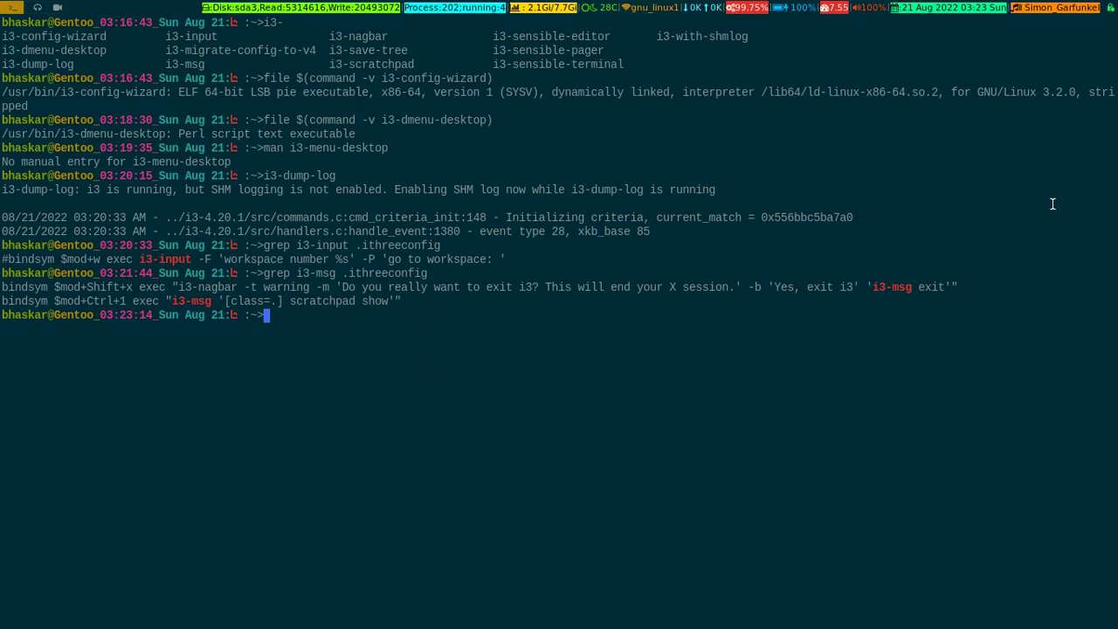
Run htop in the scratchpad terminal and toggle the scratchpad, leaving it hidden with htop still running
key("super+ctrl+1")
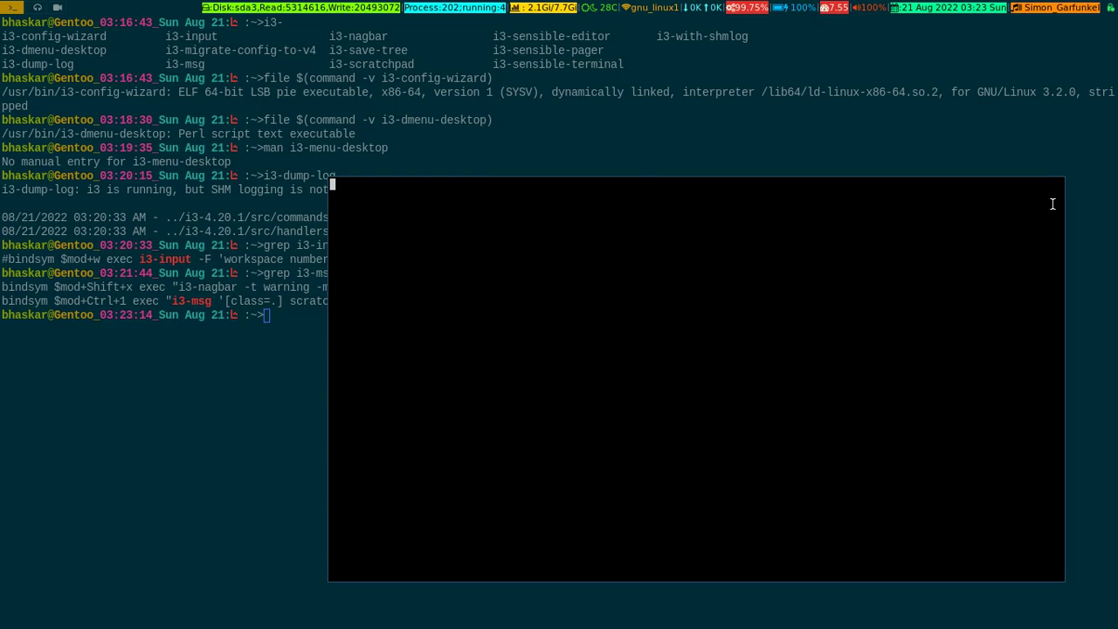
type("htop")
key("Return")
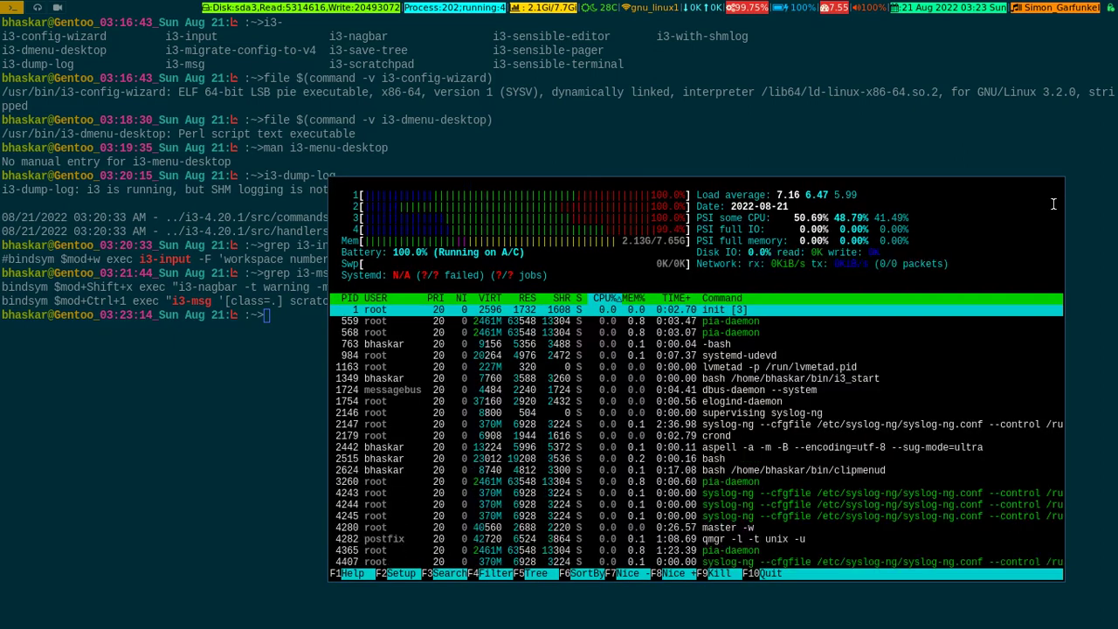
key("super+ctrl+1")
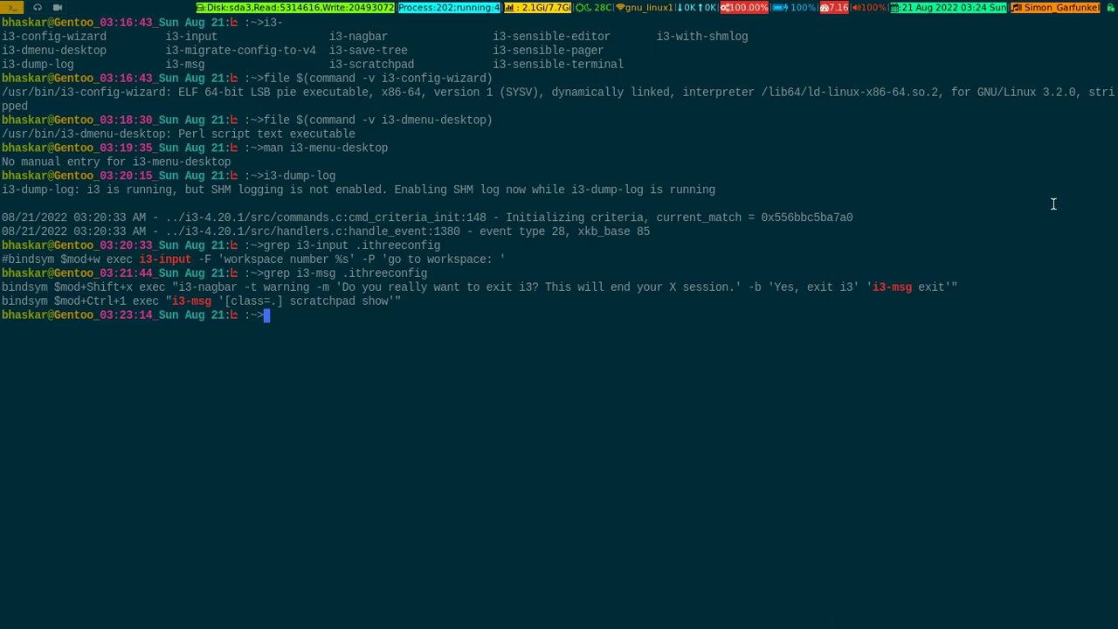
key("super+ctrl+1")
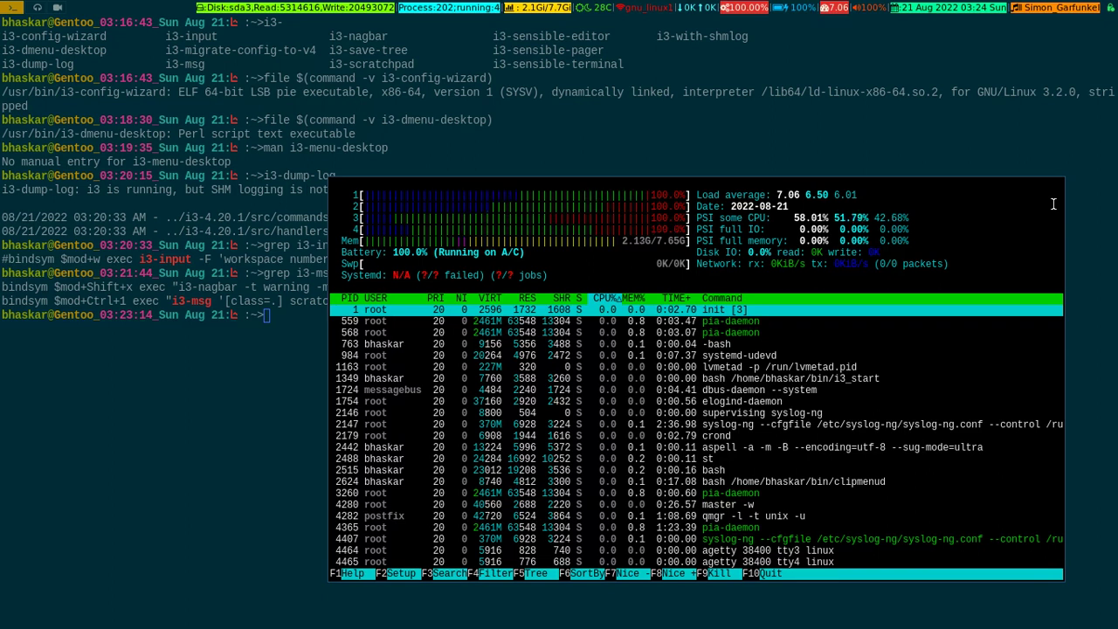
key("q")
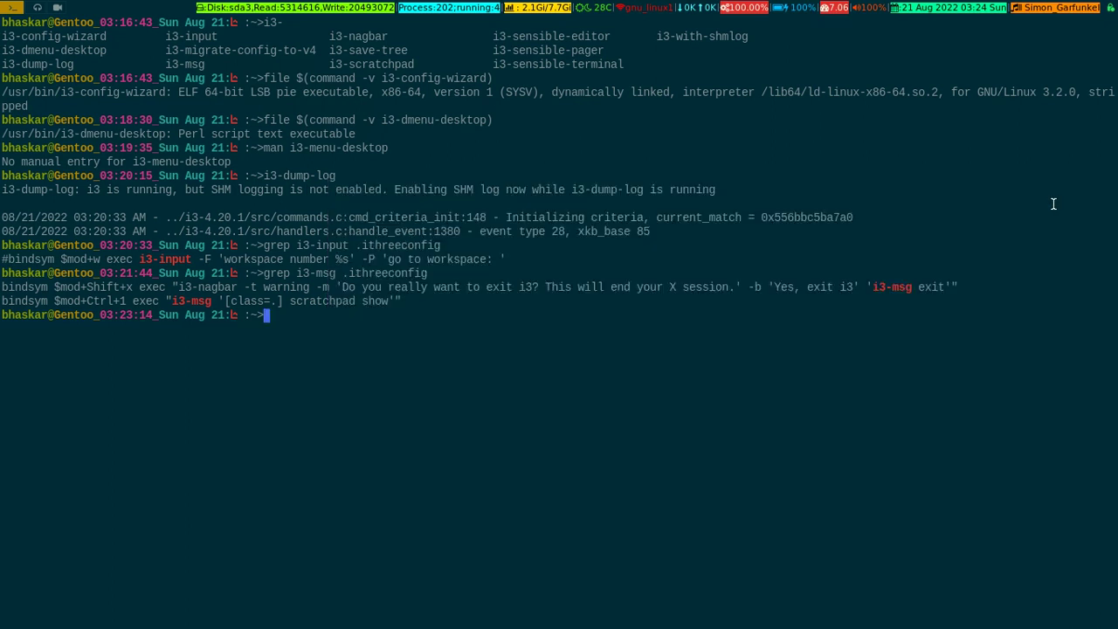
Show the second scratchpad terminal, run iostat in it, and hide it again
key("super+Return")
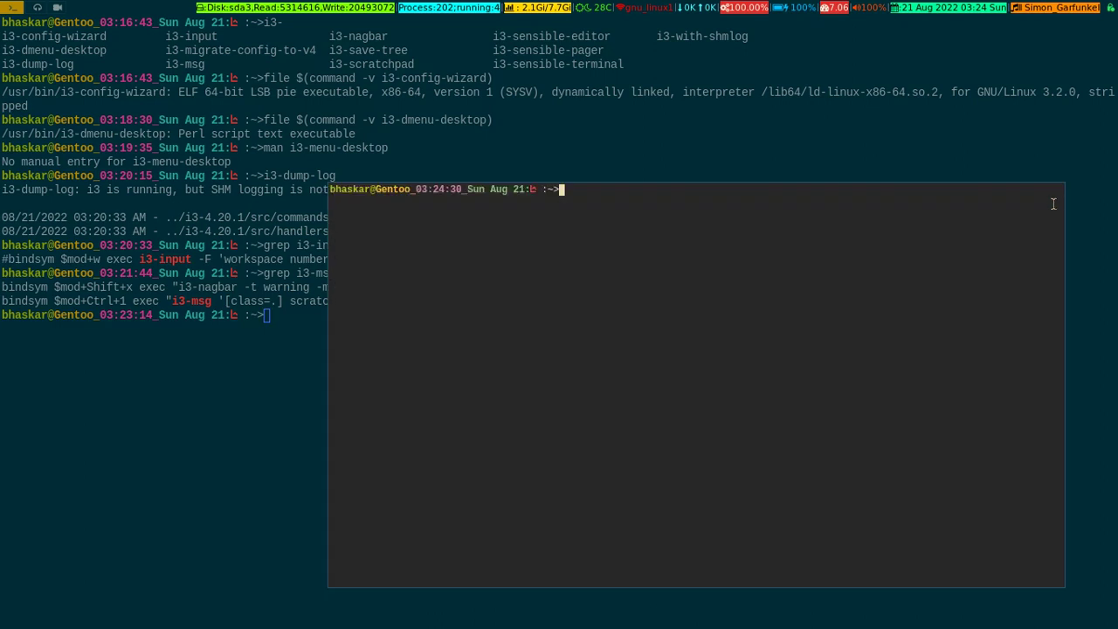
type("iostat")
key("Return")
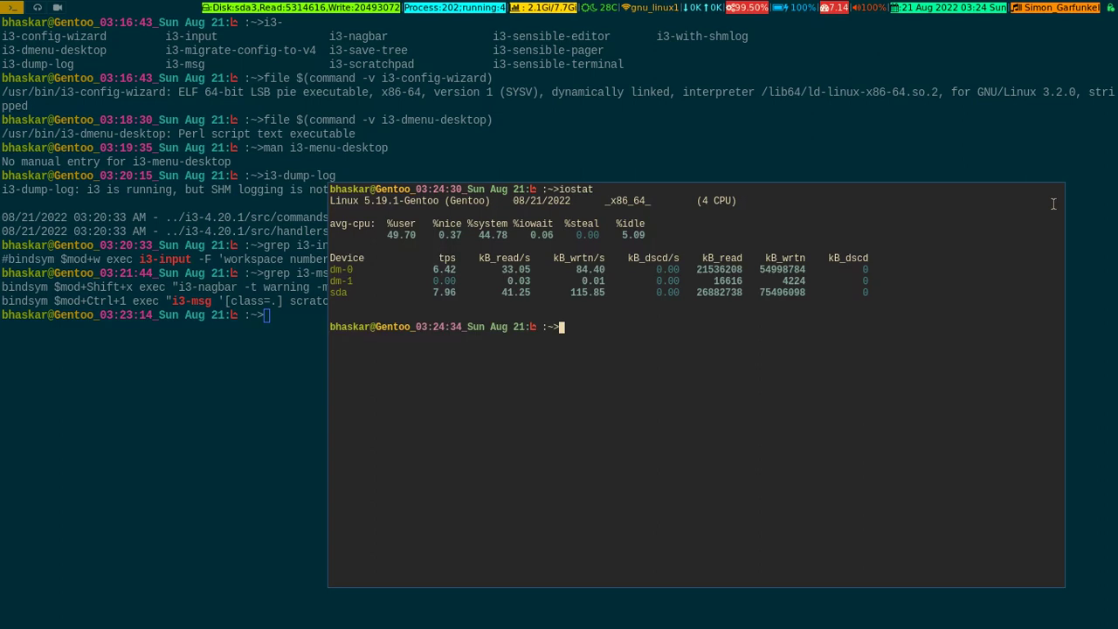
key("ctrl+d")
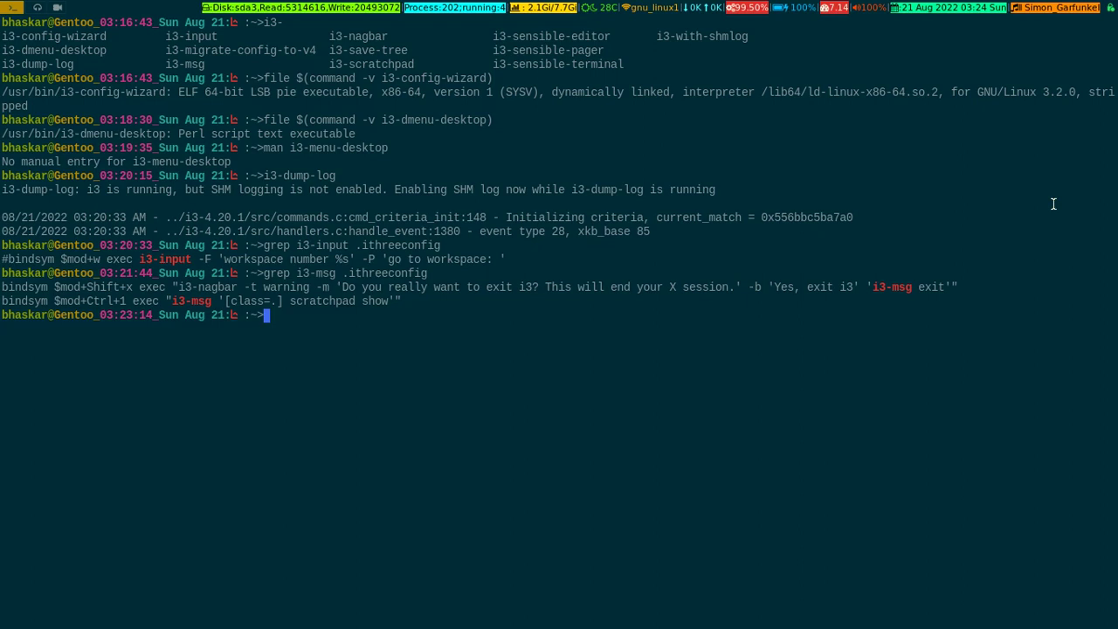
Show the scratchpad terminals again and move the iostat window down to expose htop behind it
key("super+ctrl+1")
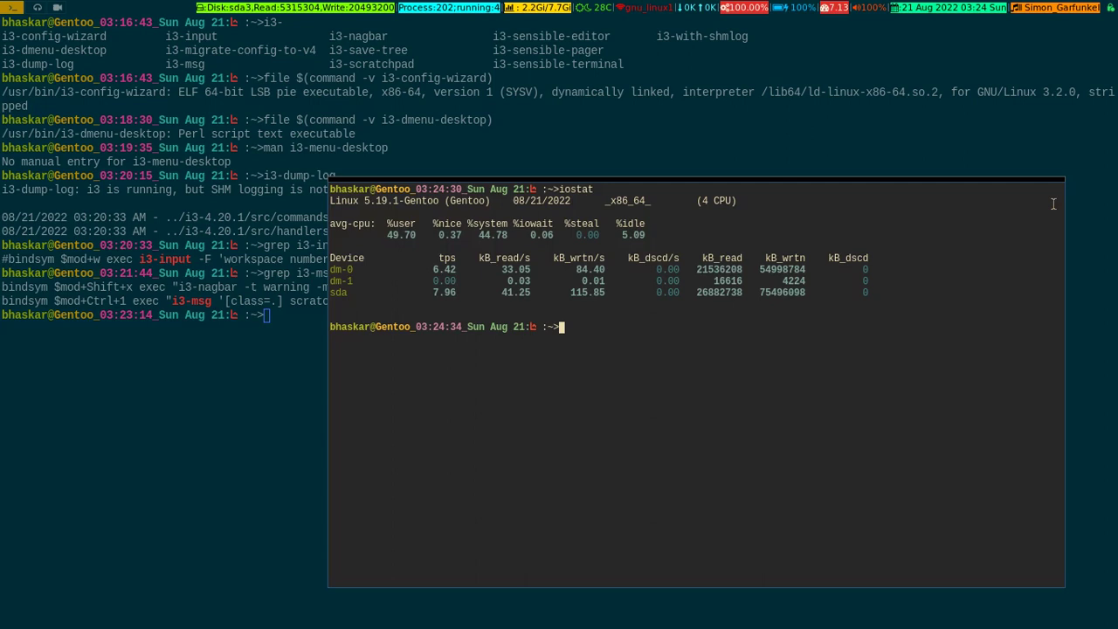
left_click_drag(1052, 203, 1055, 256)
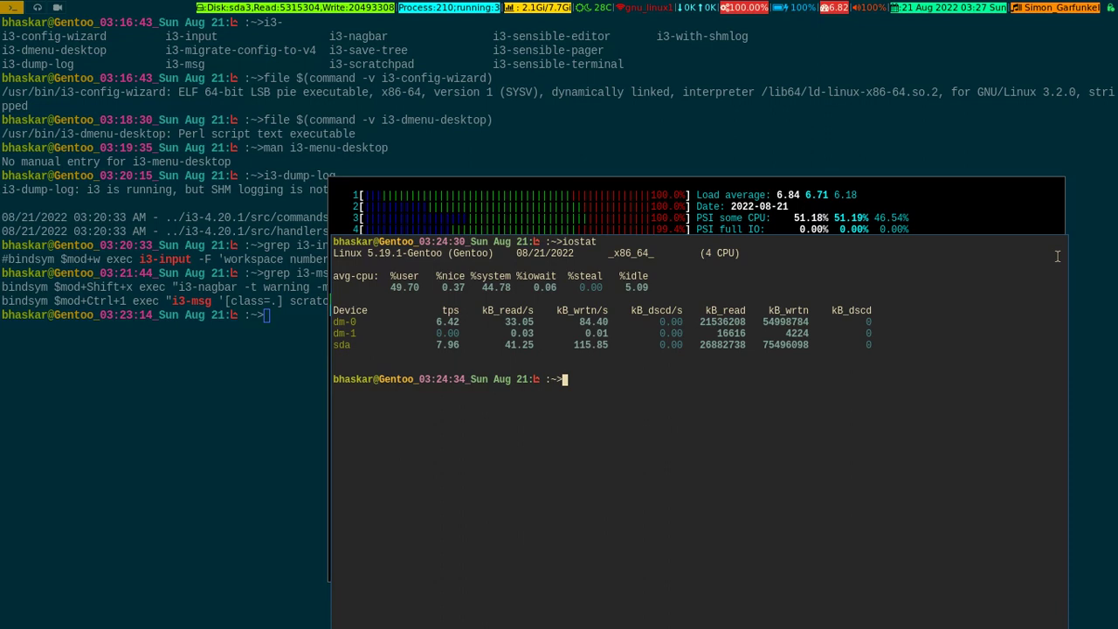
Close the iostat terminal, then quit htop and exit its scratchpad terminal
key("ctrl+d")
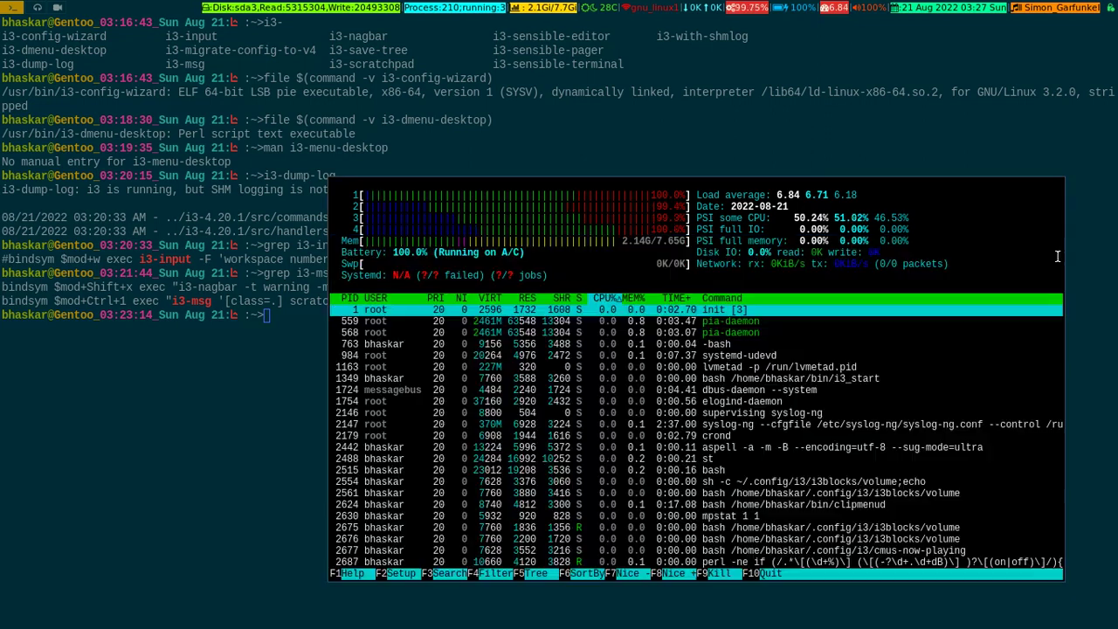
type("qexit")
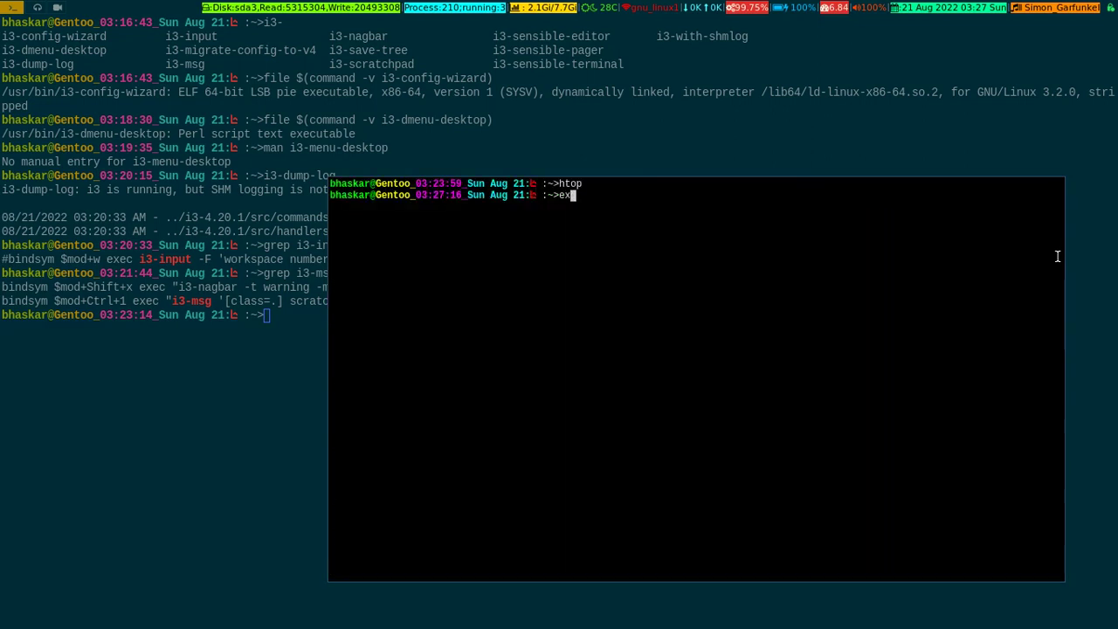
key("Return")
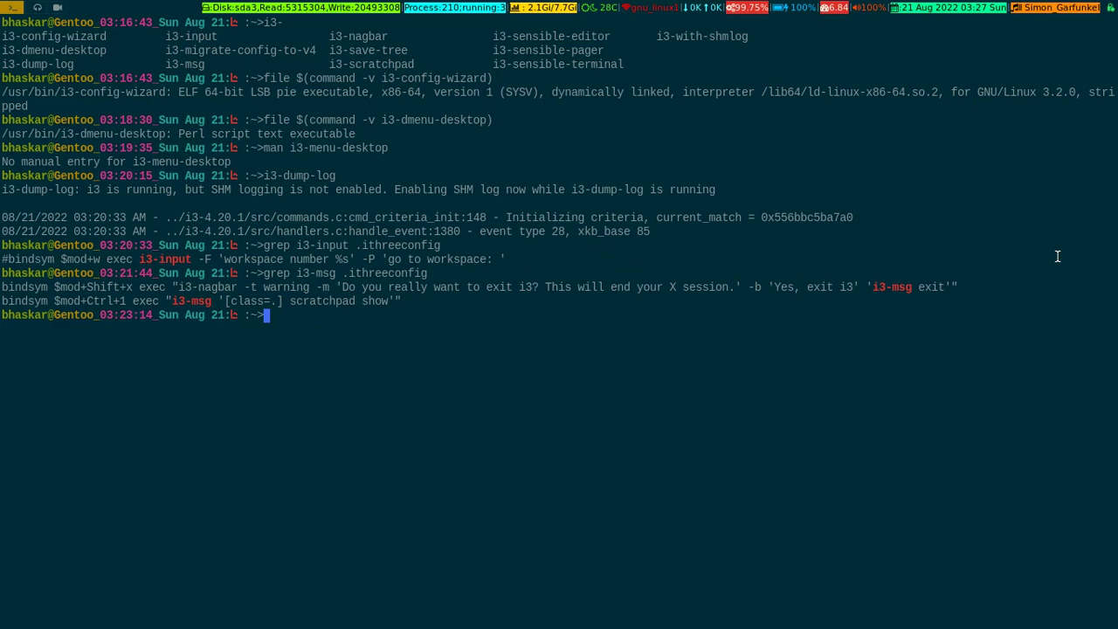
Run i3-nagbar without arguments and dismiss the bar it displays
type("i3-nagbar")
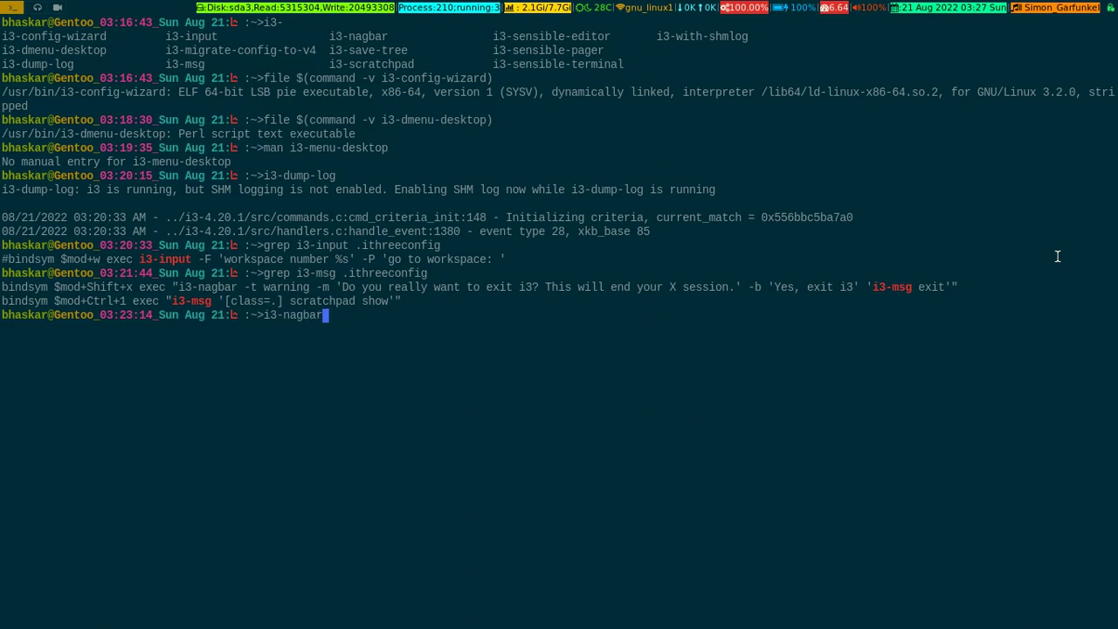
key("Return")
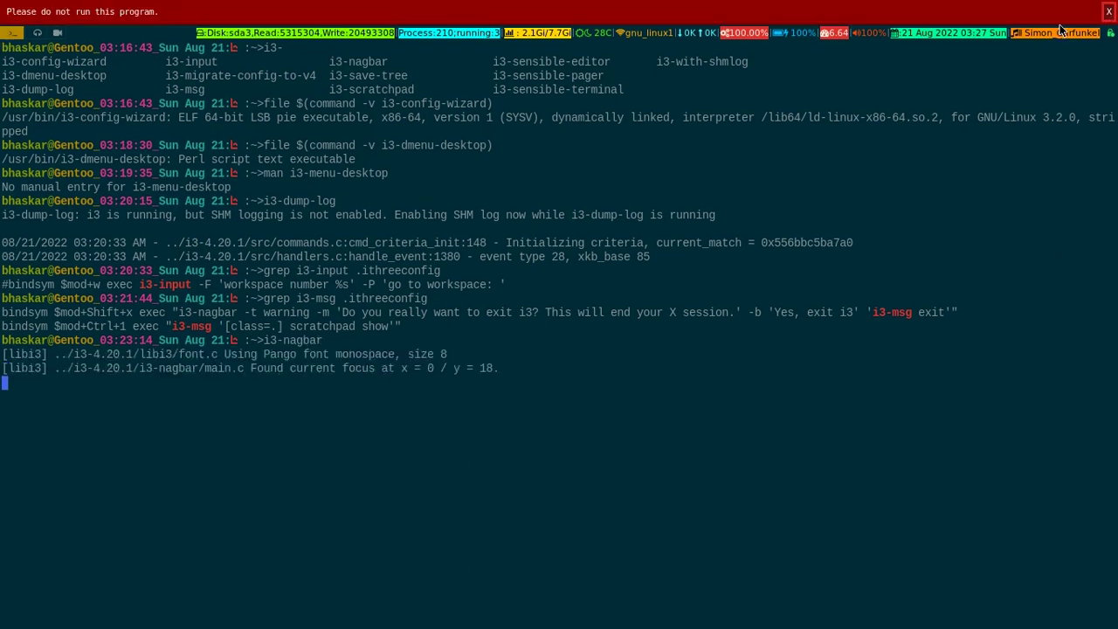
left_click(1108, 12)
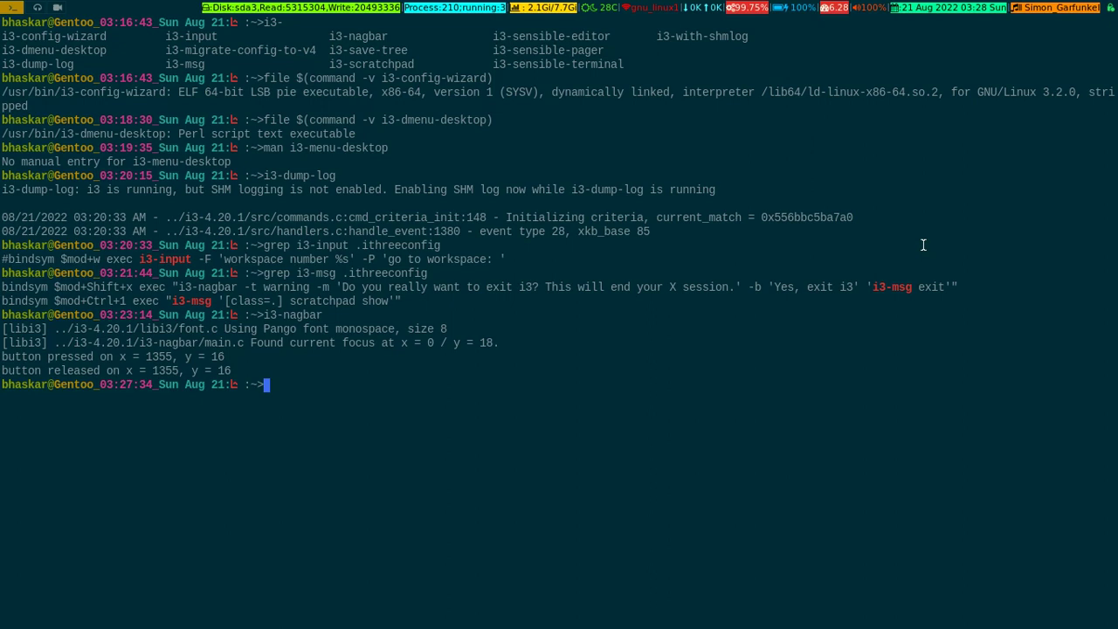
Open the manual page for i3-save-tree
type("man i3-save-tree")
key("Return")
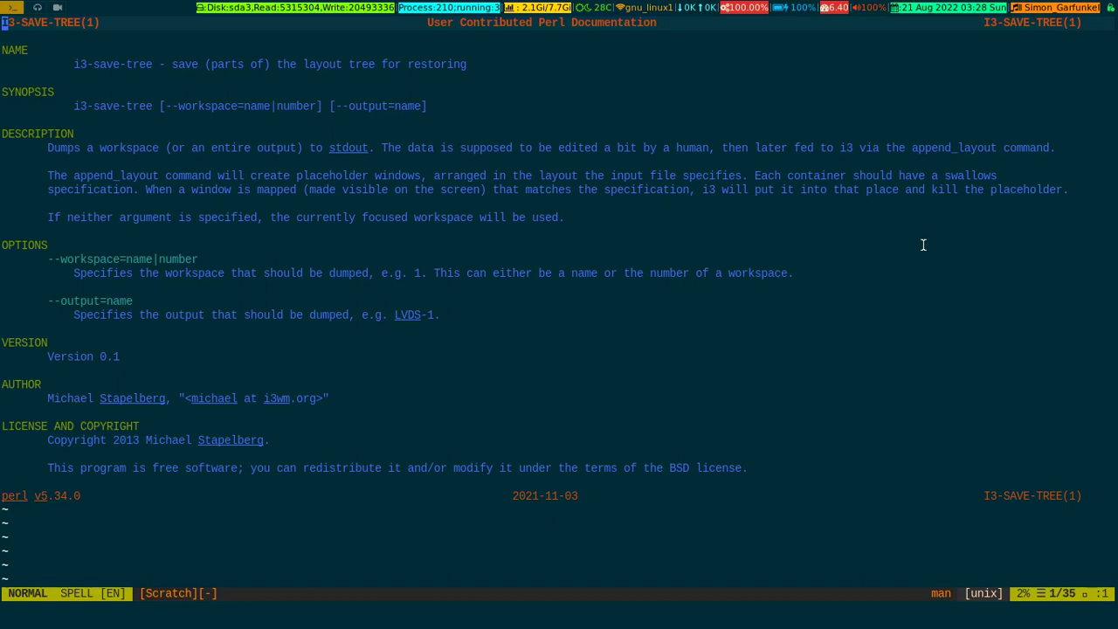
Read the synopsis and start of the description in the i3-save-tree manual page, and dismiss the TODO notification
key("j")
key("j")
key("j")
key("j")
key("j")
key("j")
key("j")
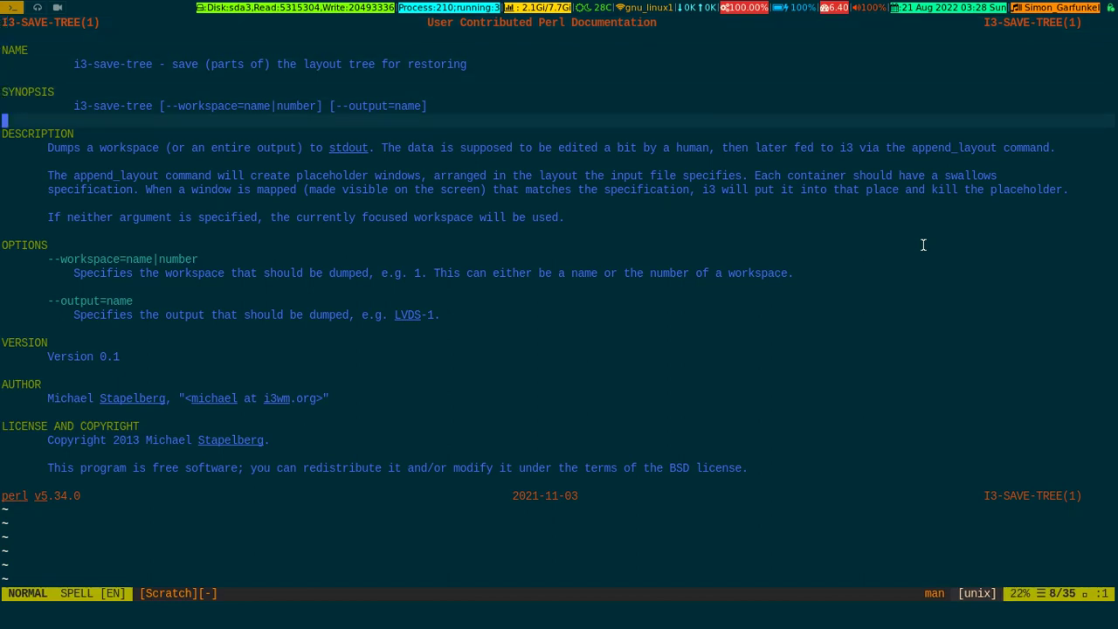
key("j")
key("j")
key("j")
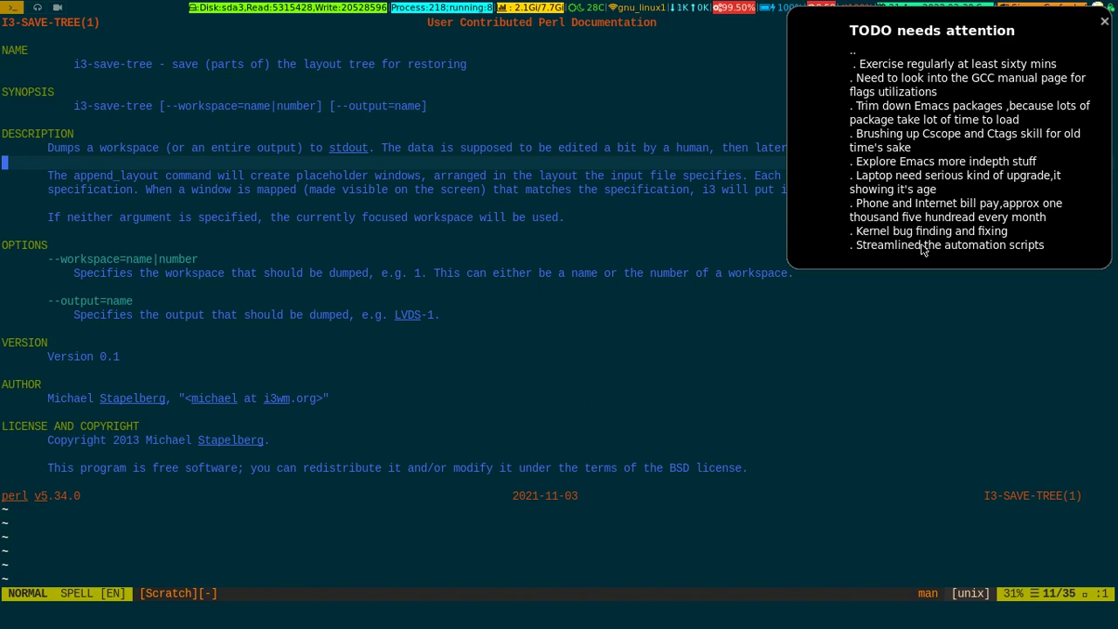
left_click(1102, 24)
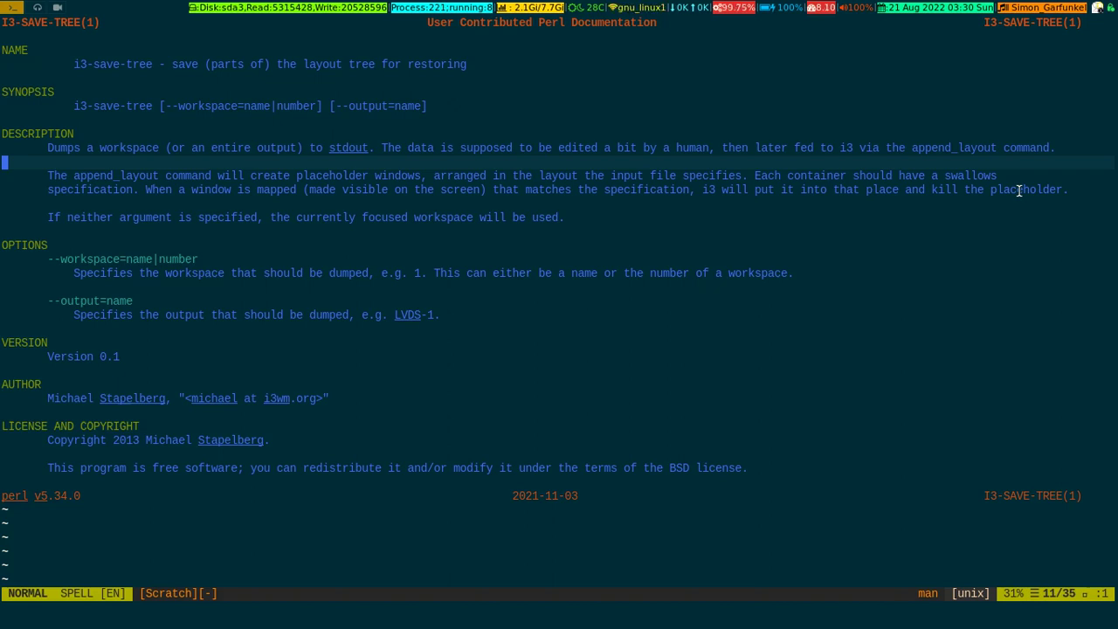
Close the manual page and print the i3-sensible-editor script with cat, resolving its path through command -v
key("q")
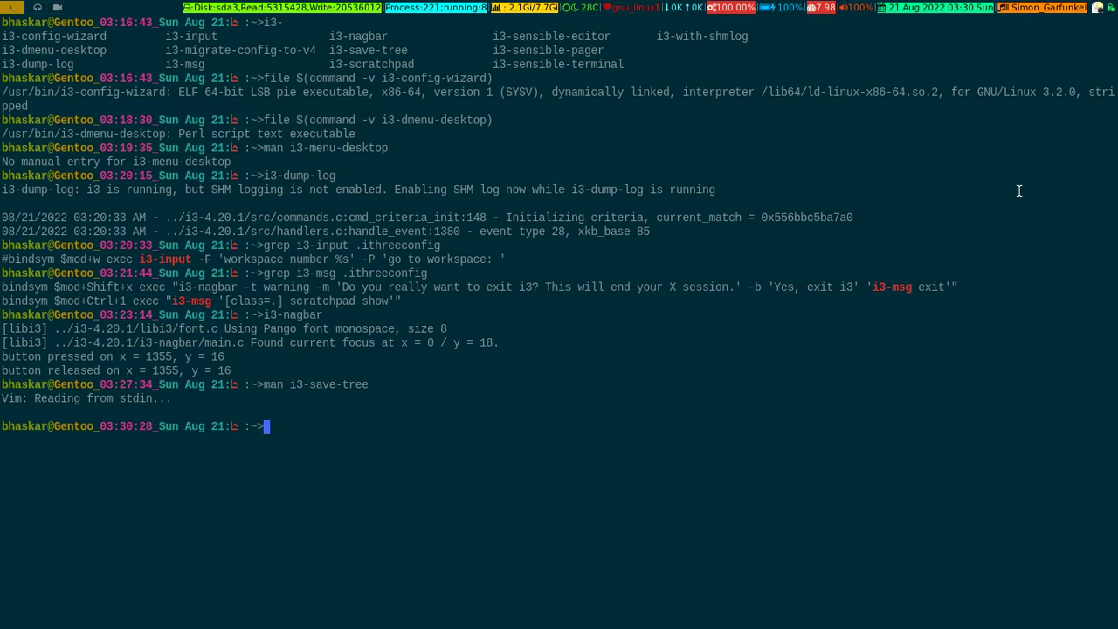
type("cat $(command -v i3-sensible-")
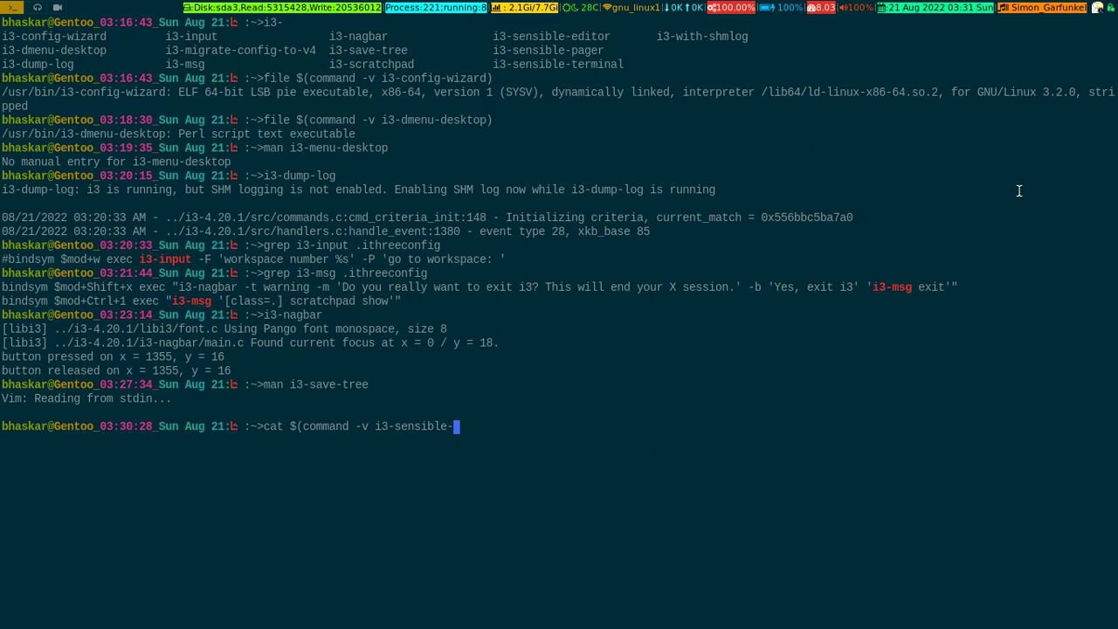
type("editor)")
key("Return")
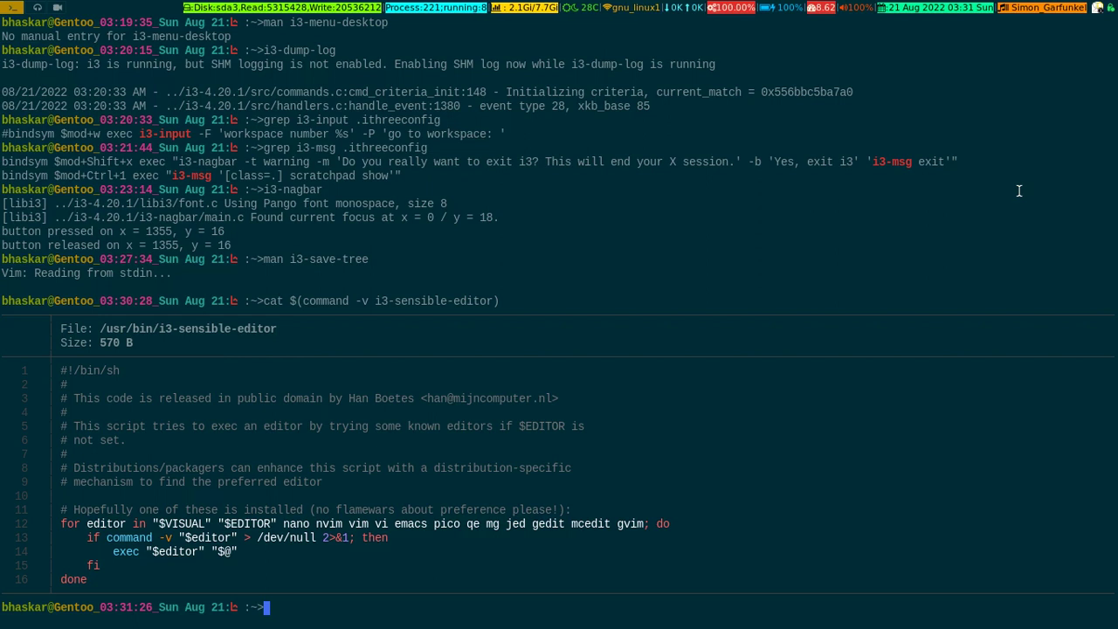
Reuse the previous cat command to print the i3-sensible-pager script
key("Up")
key("Left")
key("BackSpace")
key("BackSpace")
key("BackSpace")
key("BackSpace")
key("BackSpace")
key("BackSpace")
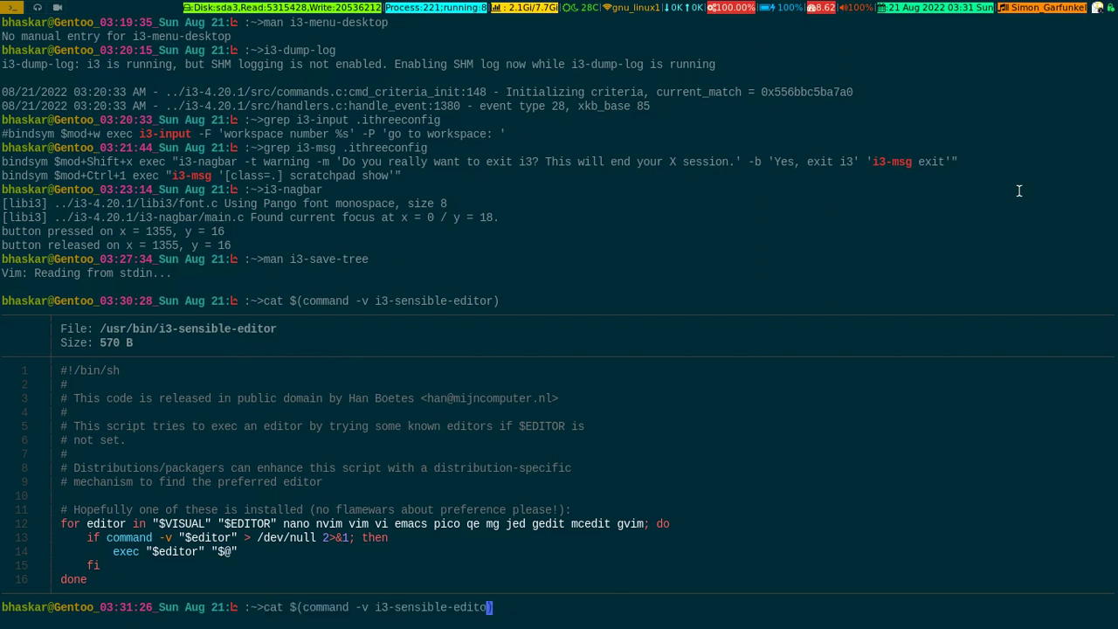
type("pager")
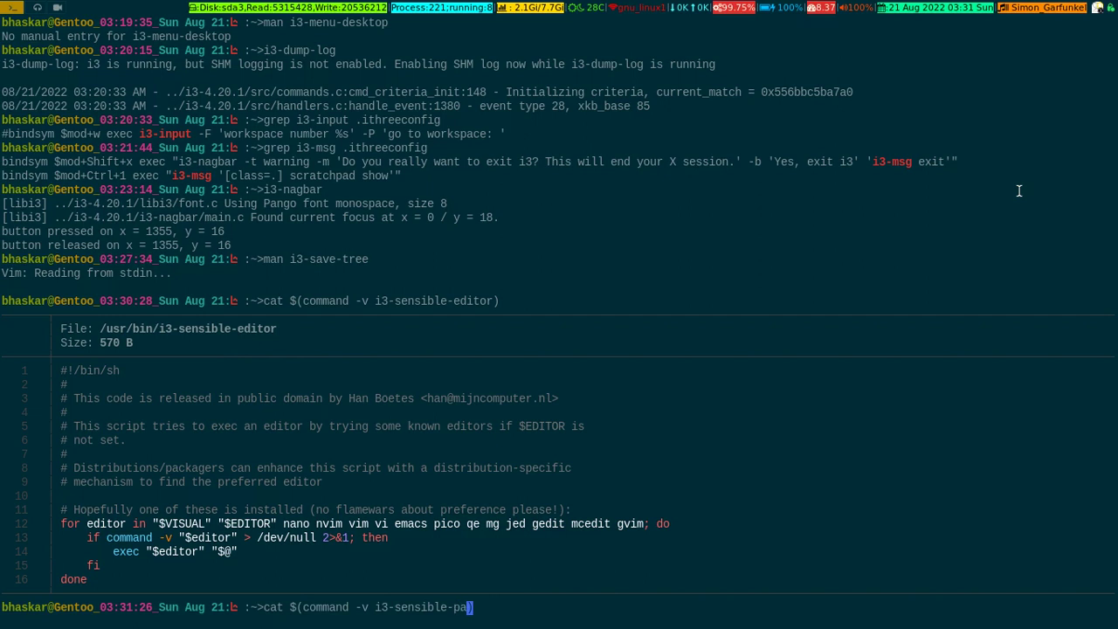
key("Return")
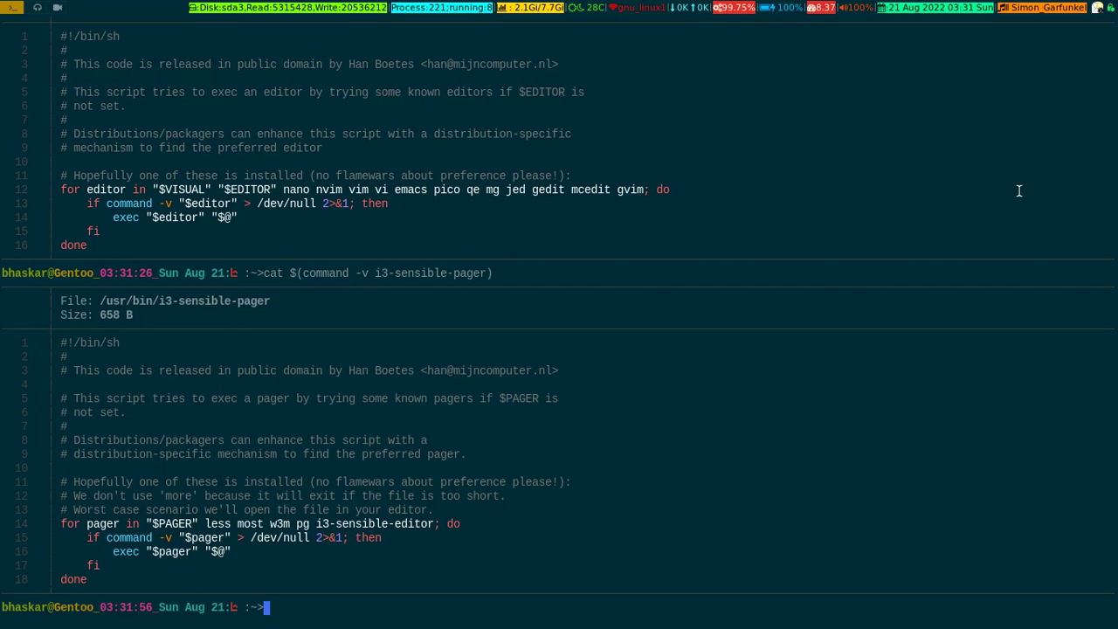
Adapt the last cat command to print the i3-sensible-terminal script
key("Up")
key("BackSpace")
key("BackSpace")
key("BackSpace")
key("BackSpace")
key("BackSpace")
key("BackSpace")
type("terminal)")
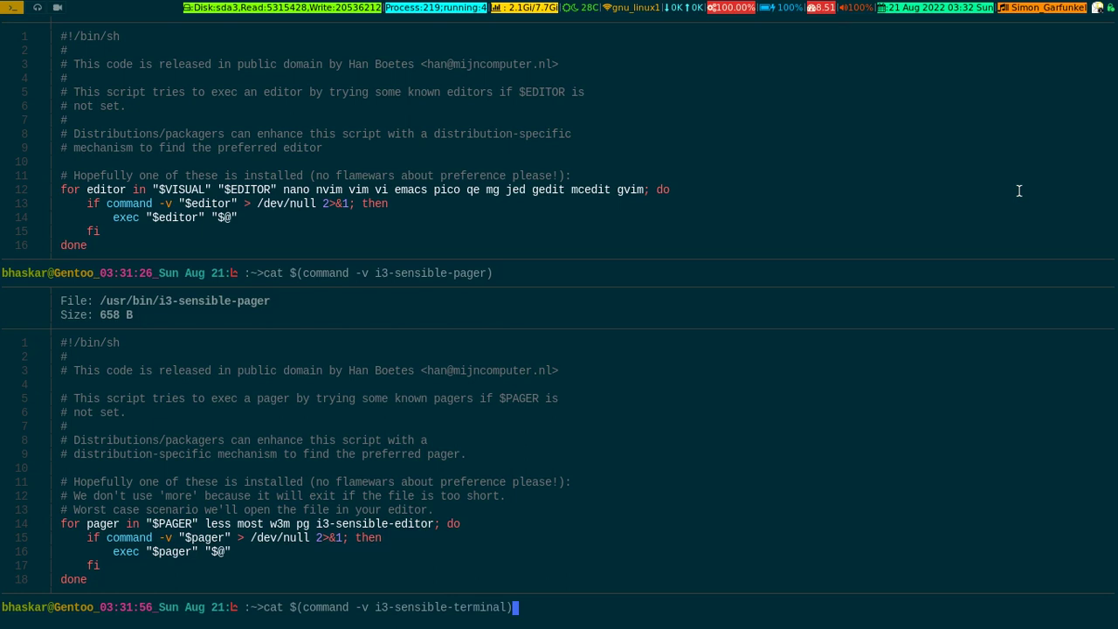
key("Return")
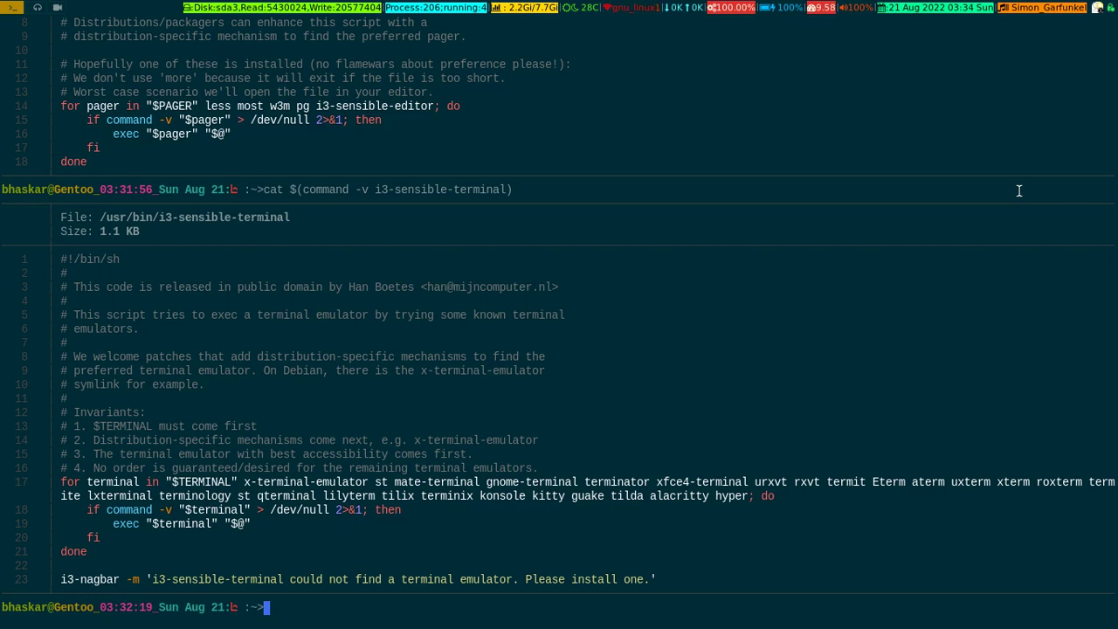
Clear the terminal and list all available commands beginning with i3-
key("ctrl+l")
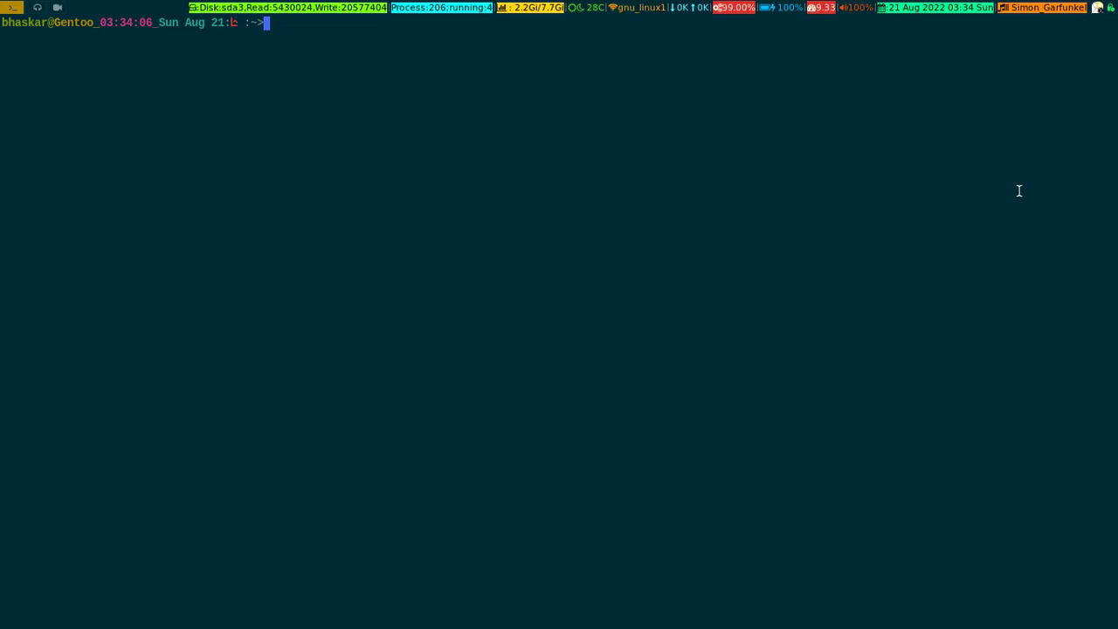
type("i3-")
key("Tab")
key("Tab")
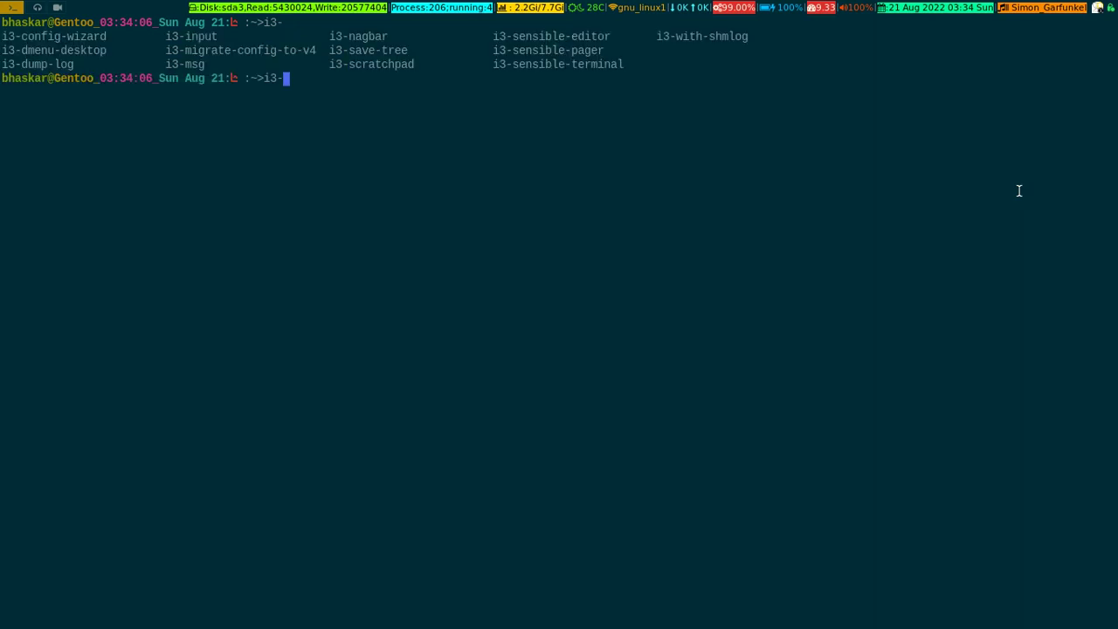